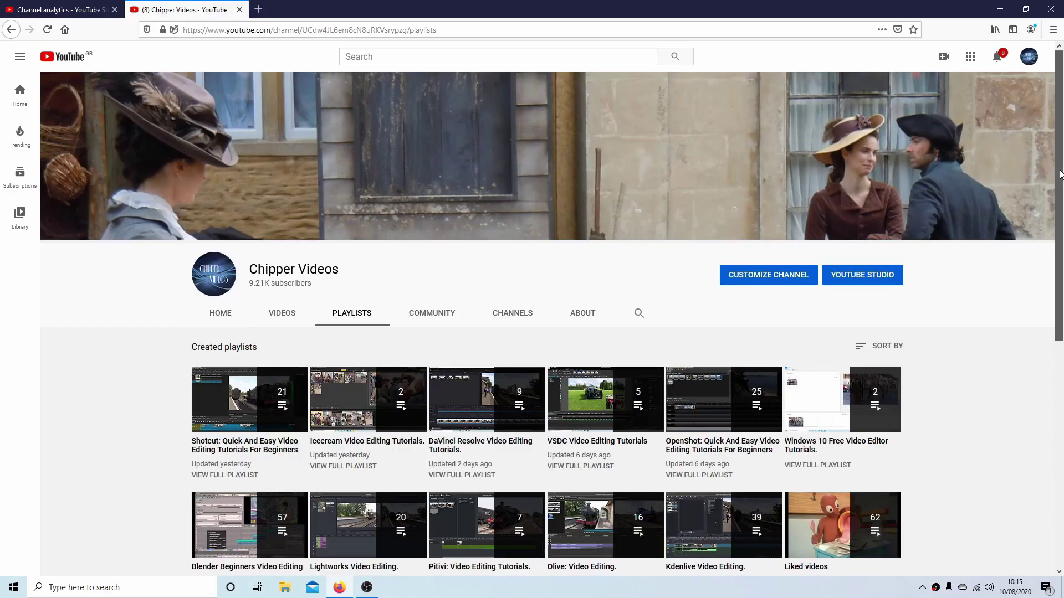
scroll(1060, 216, "down", 2)
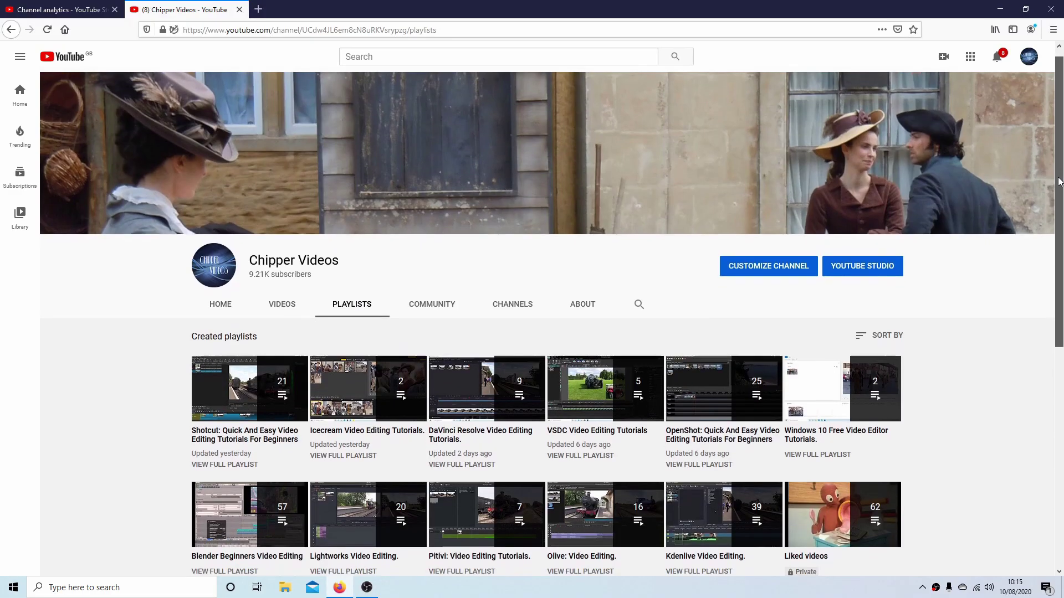
scroll(1060, 216, "down", 2)
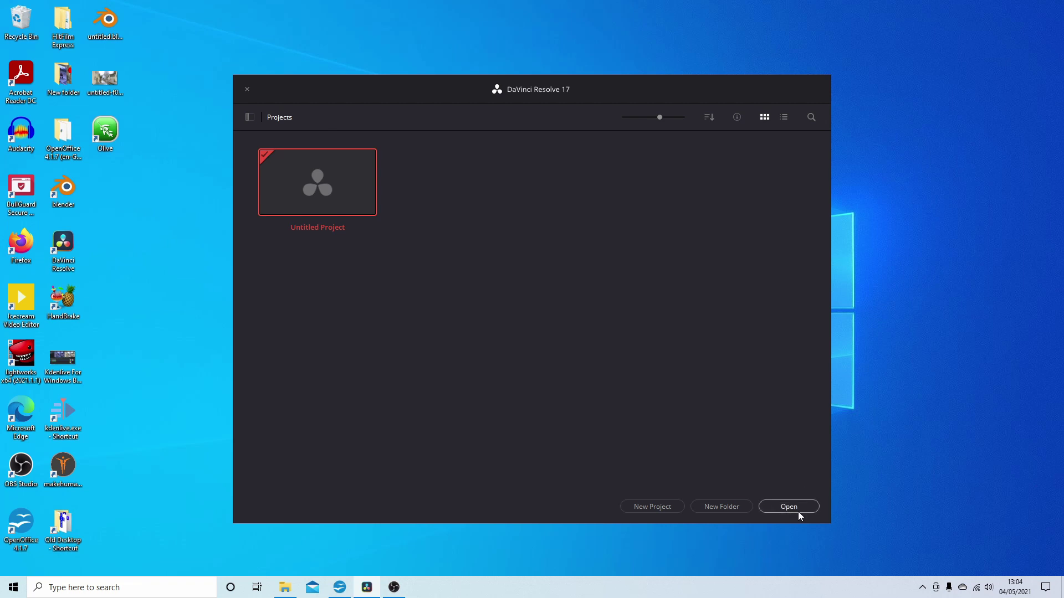
Create a new project named TRAINS and switch to the Edit page.
left_click(654, 508)
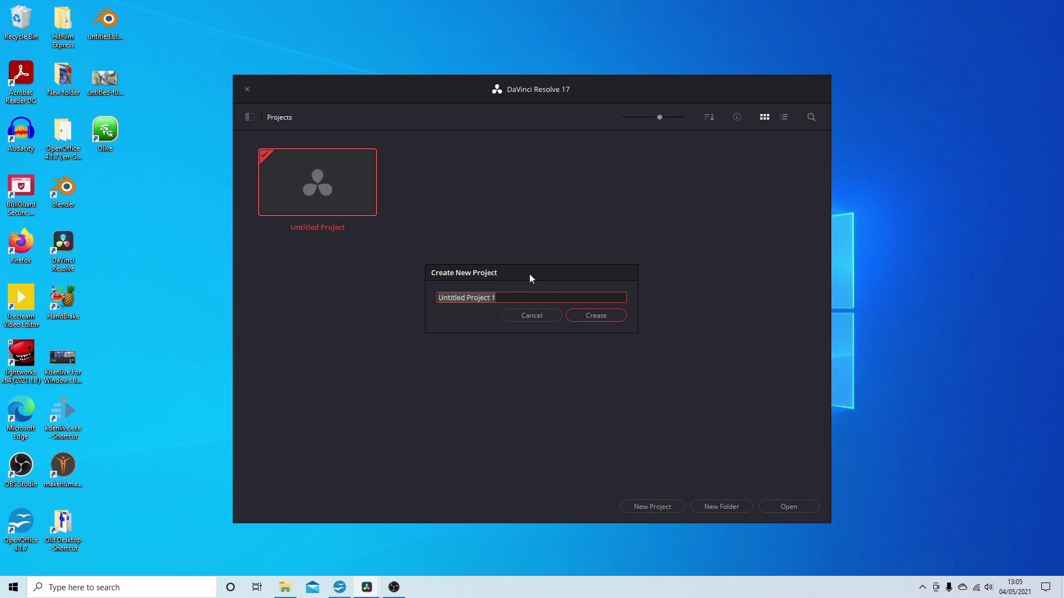
type("TRAINS")
left_click(611, 318)
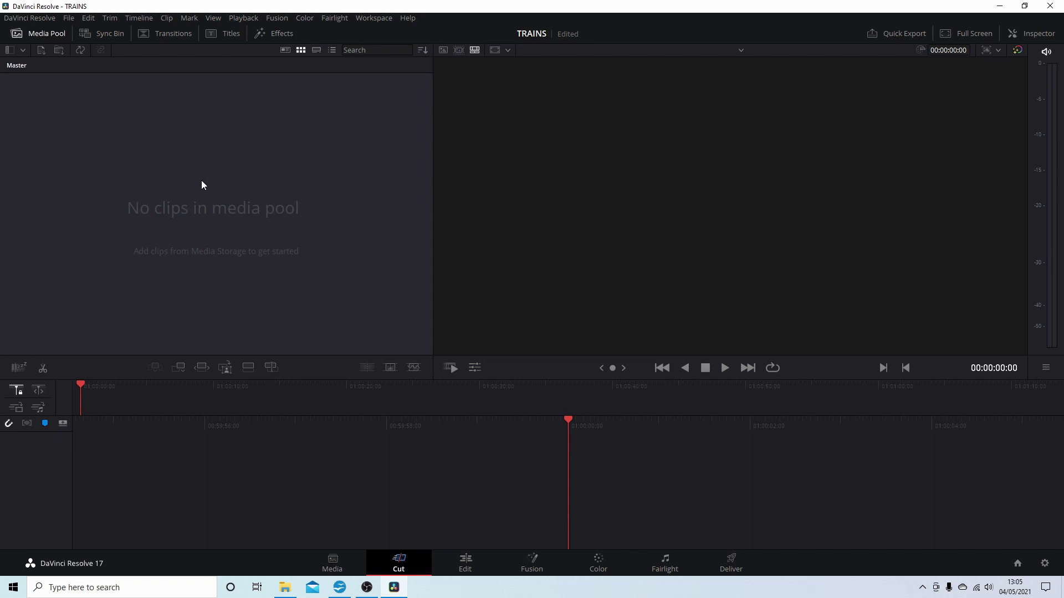
left_click(467, 571)
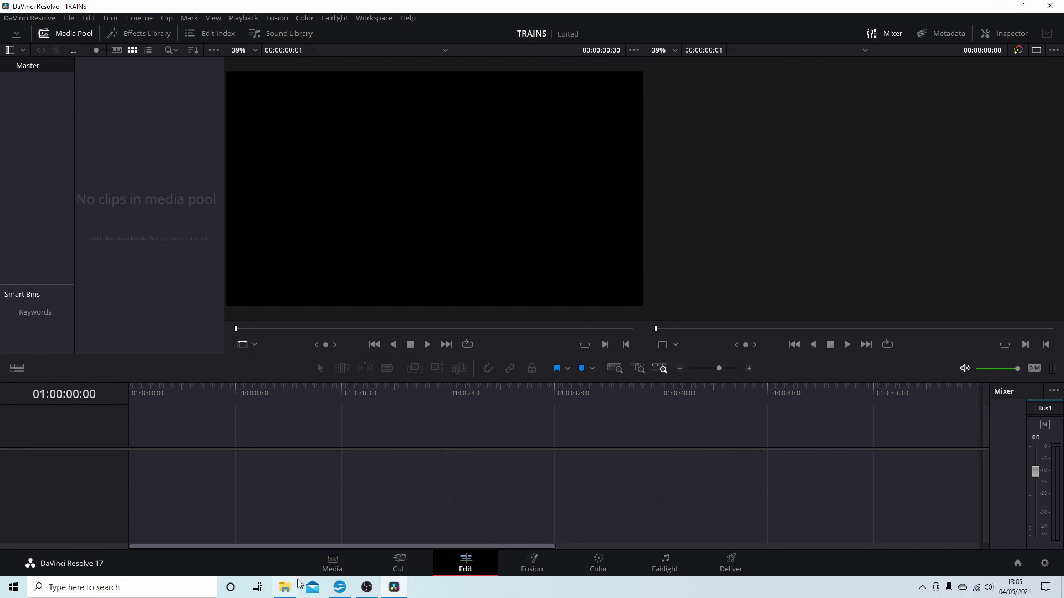
Import 00257.m4v, 00258.m4v, 00262.m4v and 00263.m4v from the EDITS folder into the media pool, changing the project frame rate to match.
left_click(286, 588)
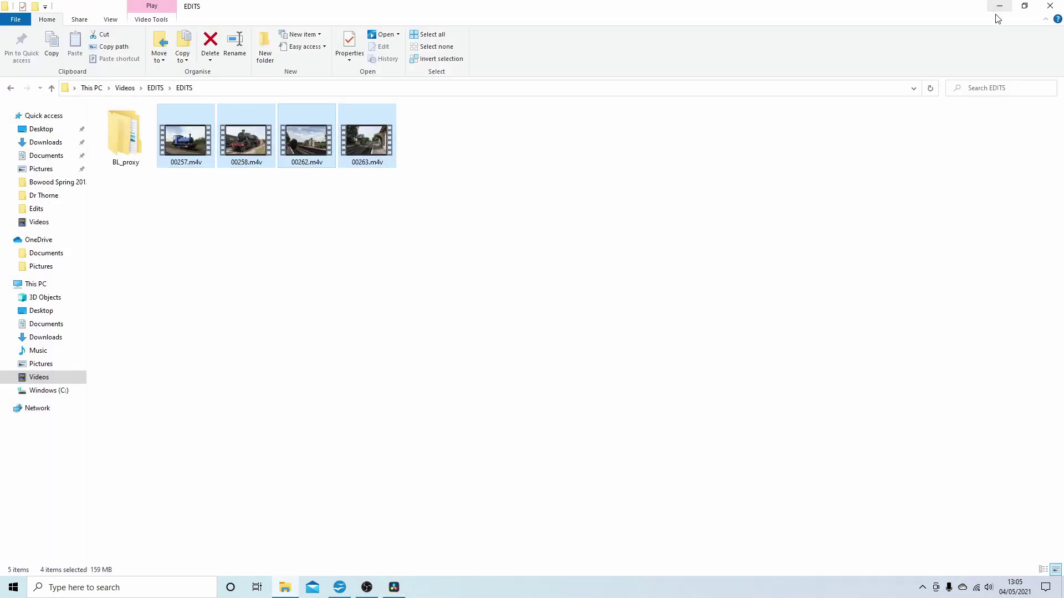
left_click(1026, 8)
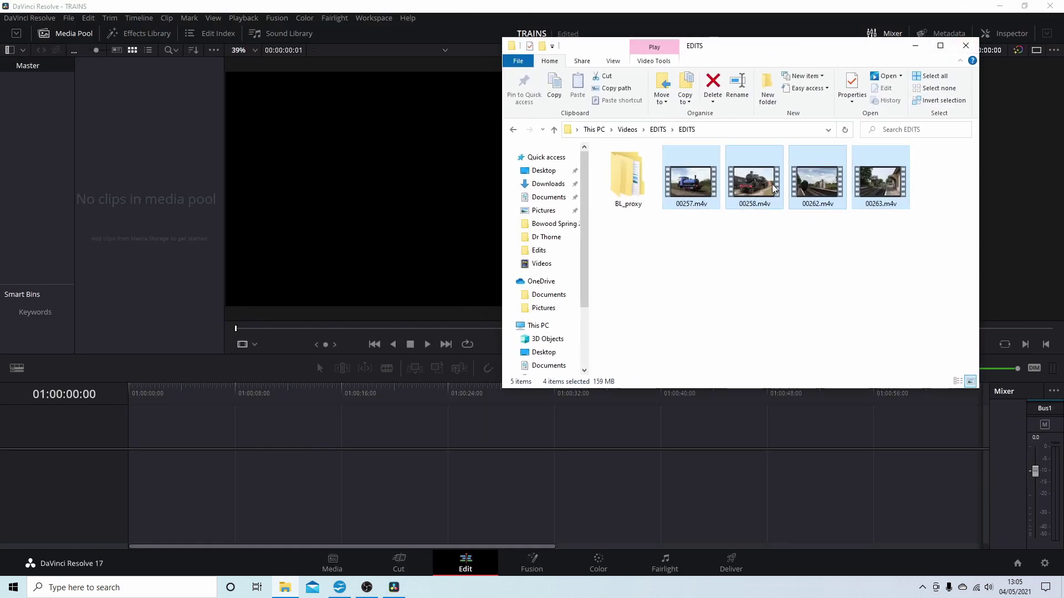
left_click_drag(772, 184, 111, 143)
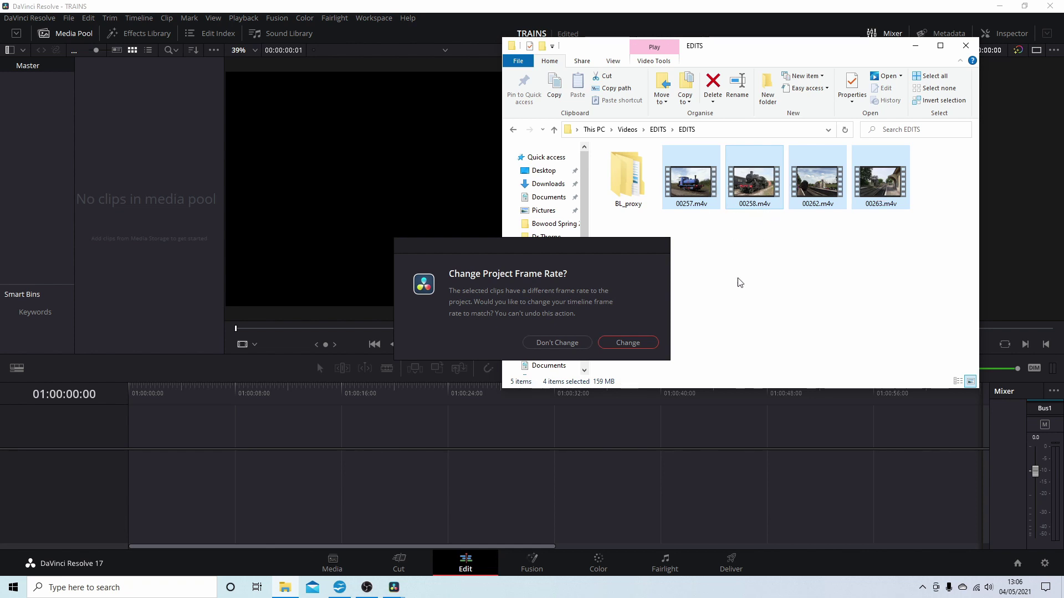
left_click(635, 343)
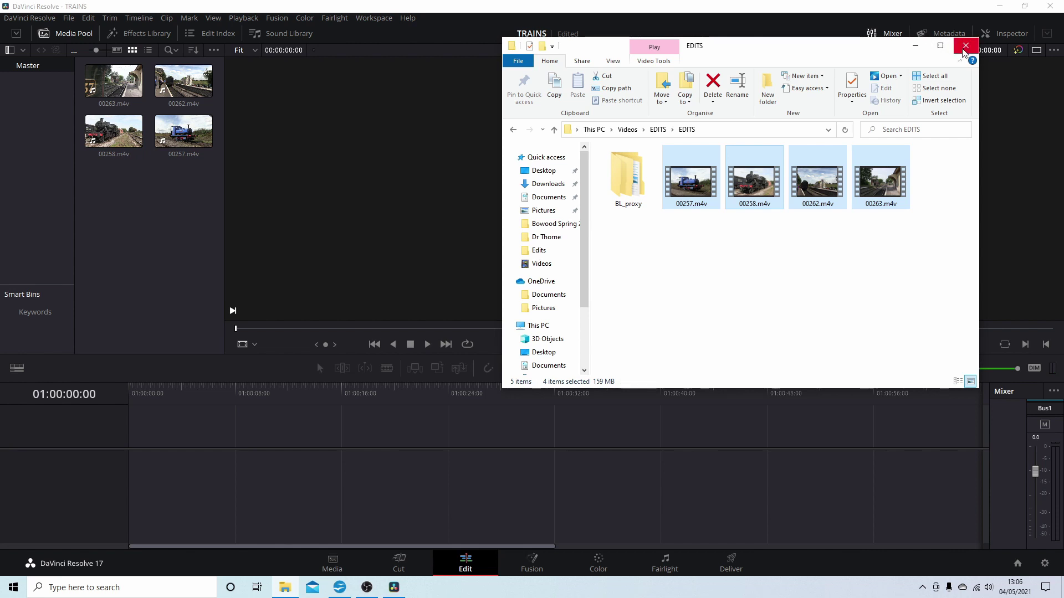
left_click(916, 46)
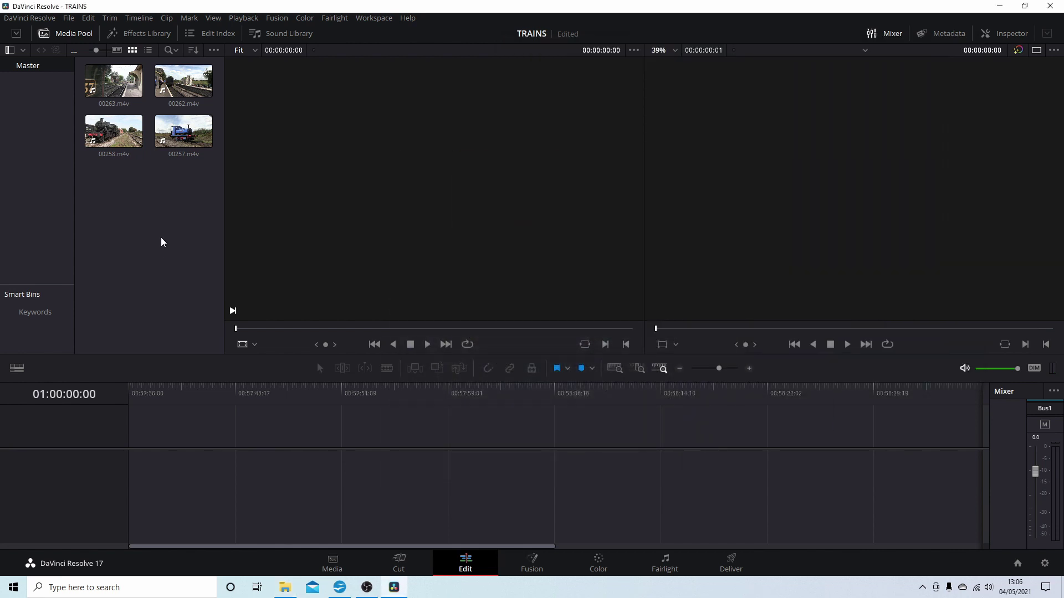
Load 00257.m4v in the source viewer, play it from the start and mark an in point at 00:00:02:17.
double_click(179, 136)
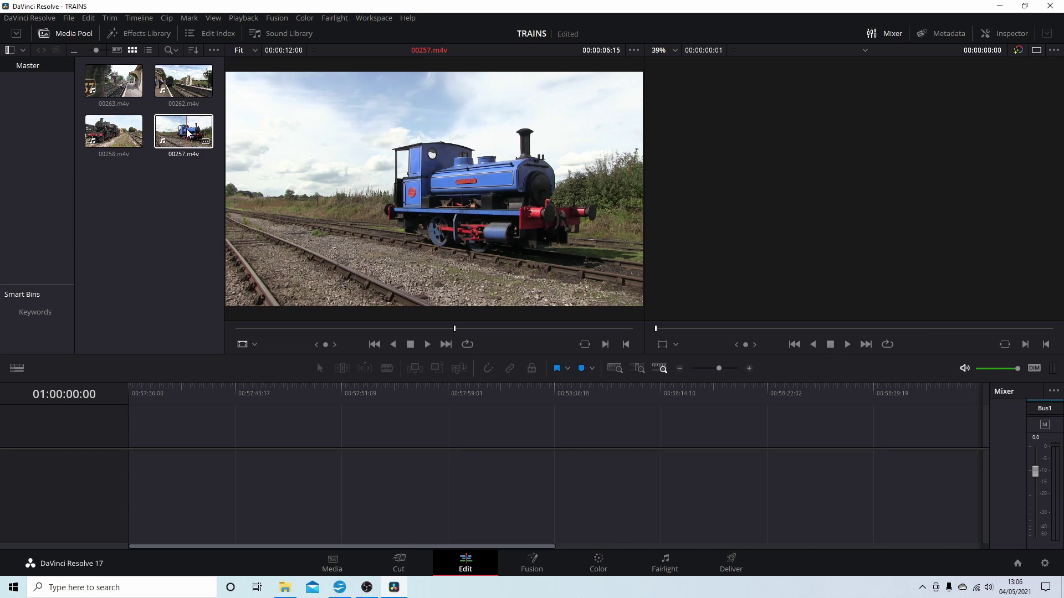
left_click(187, 132)
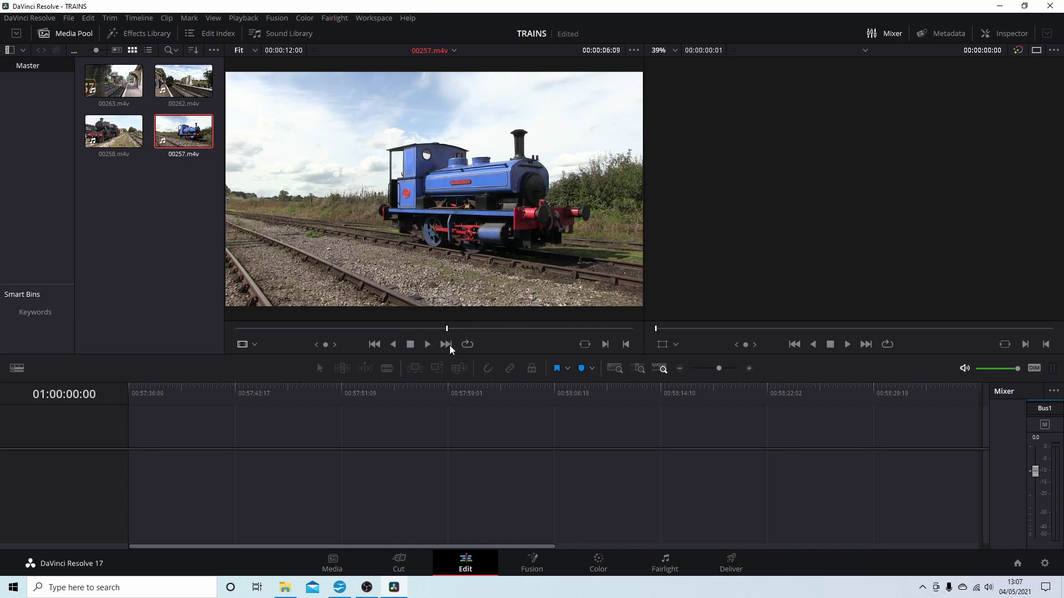
left_click(375, 345)
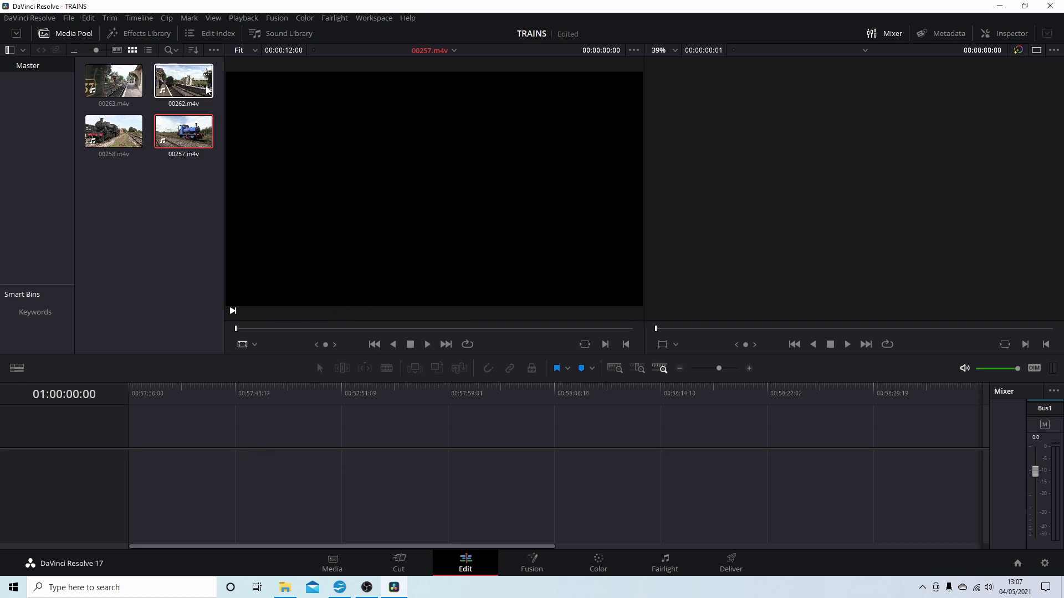
left_click(427, 344)
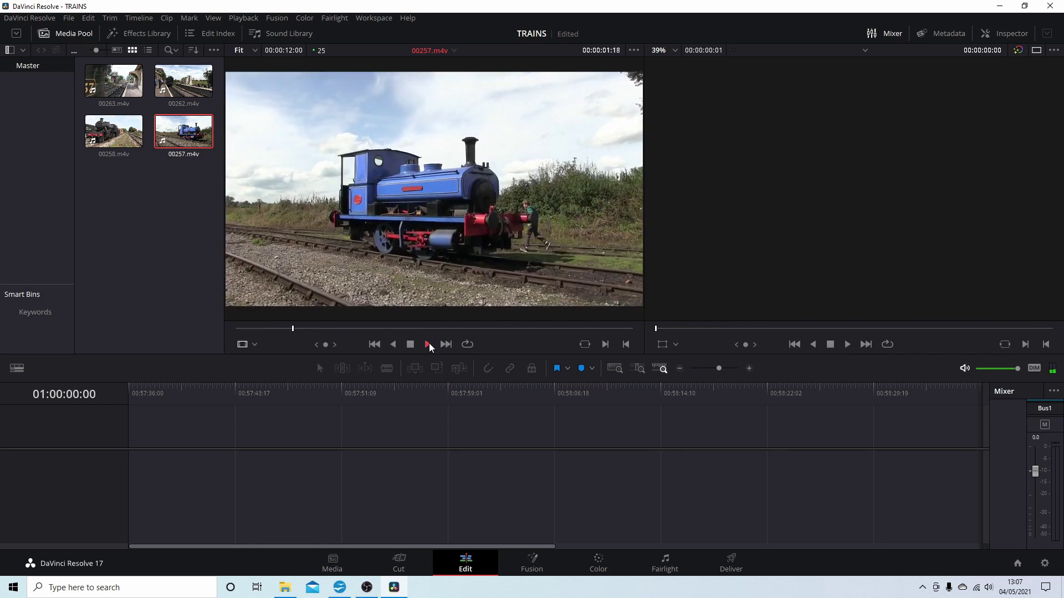
left_click(411, 344)
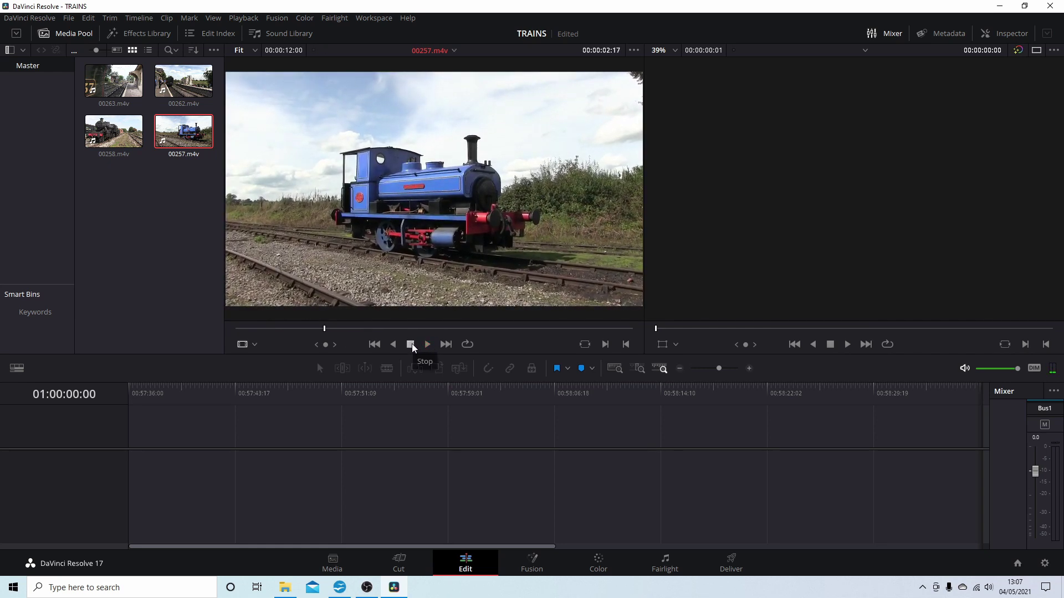
left_click(605, 344)
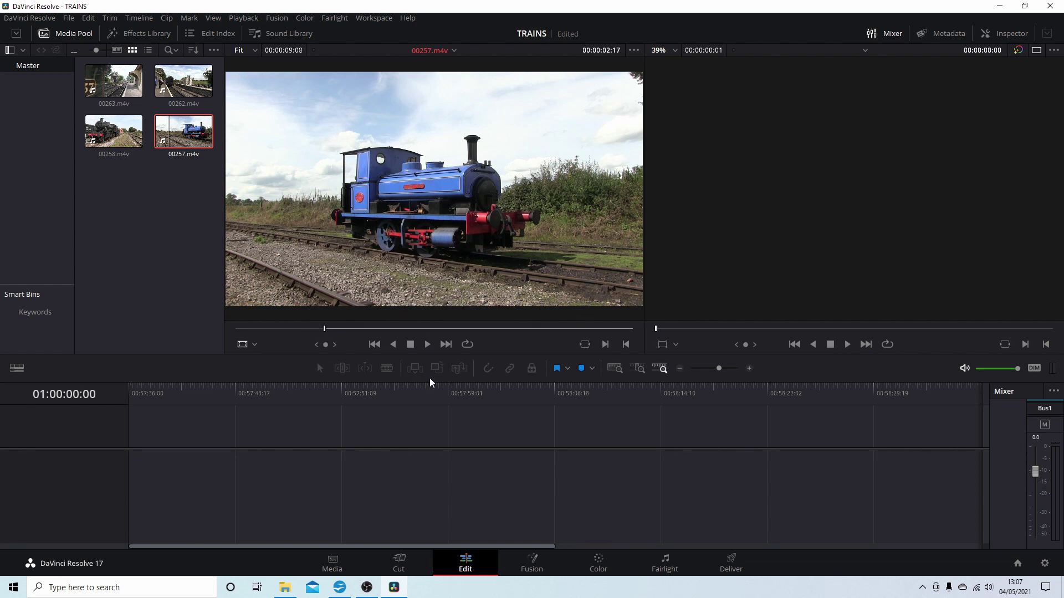
Mark an out point at 00:00:09:06 in 00257.m4v and place the marked section at the start of the timeline.
left_click(427, 344)
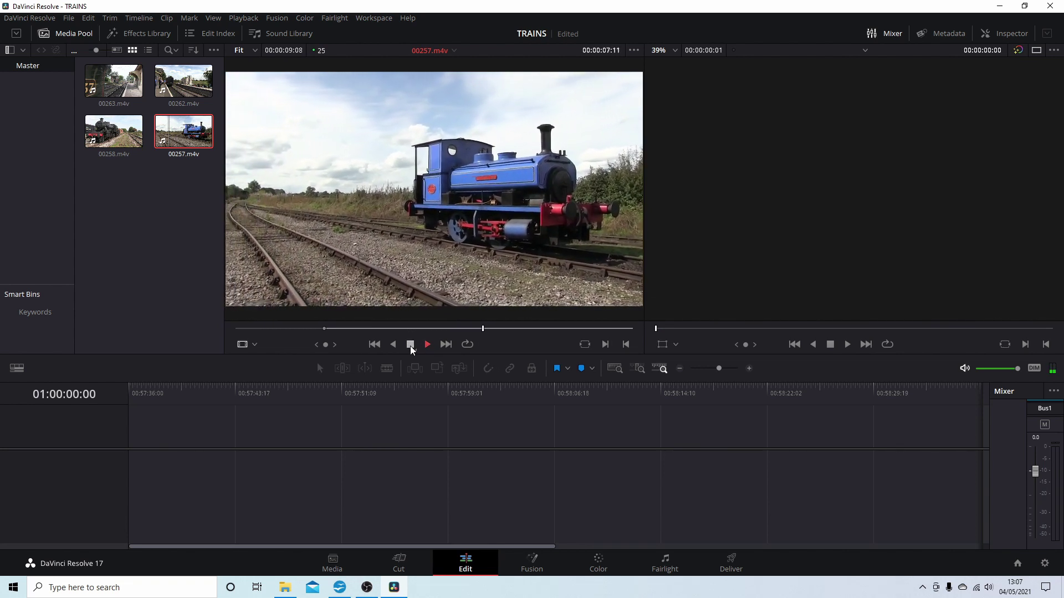
left_click(410, 345)
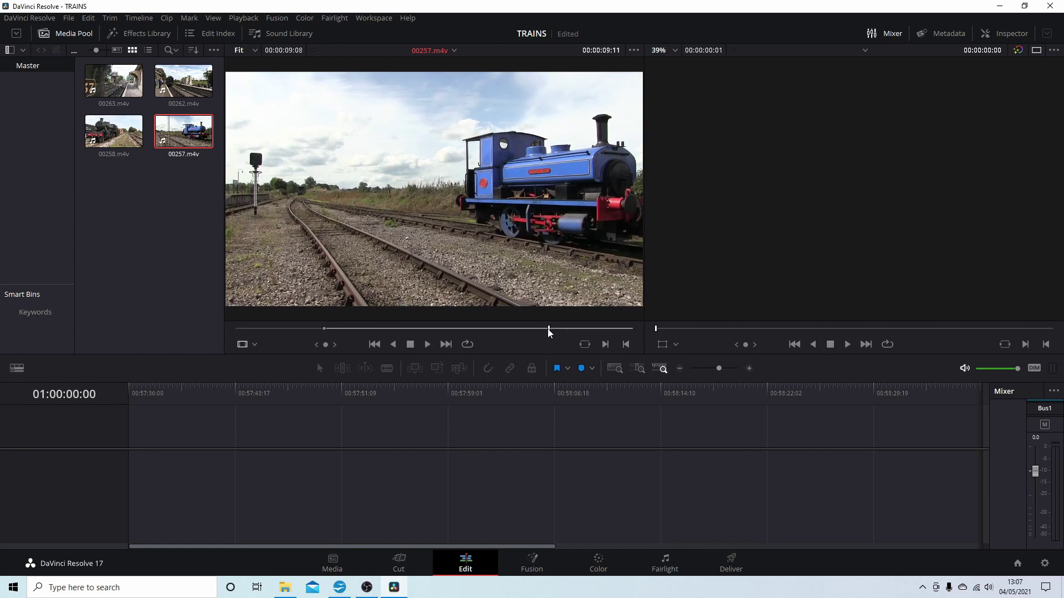
left_click_drag(548, 329, 543, 330)
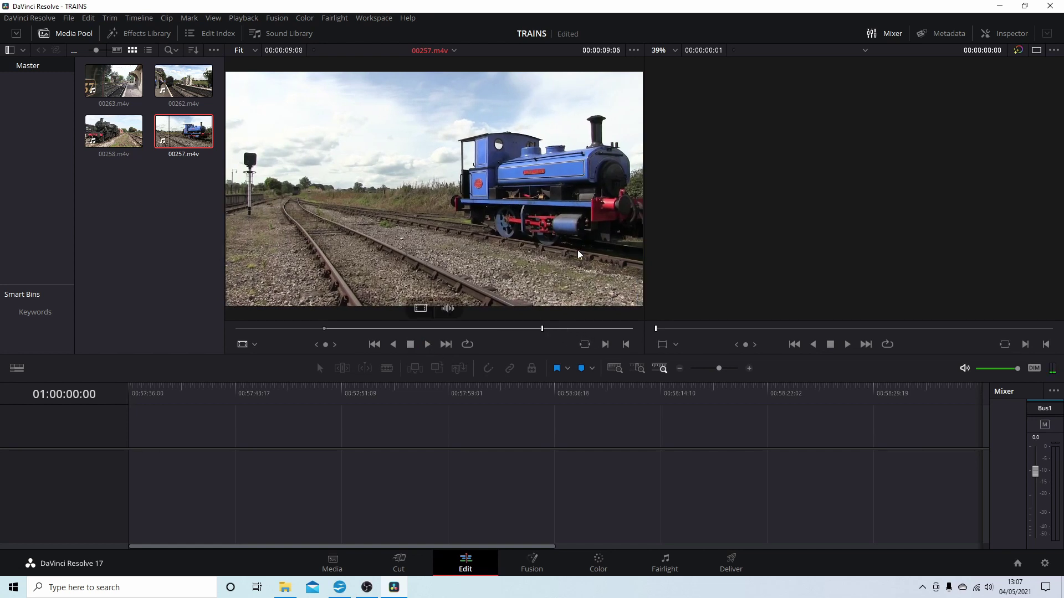
left_click(626, 343)
left_click_drag(401, 157, 459, 216)
left_click_drag(389, 399, 136, 456)
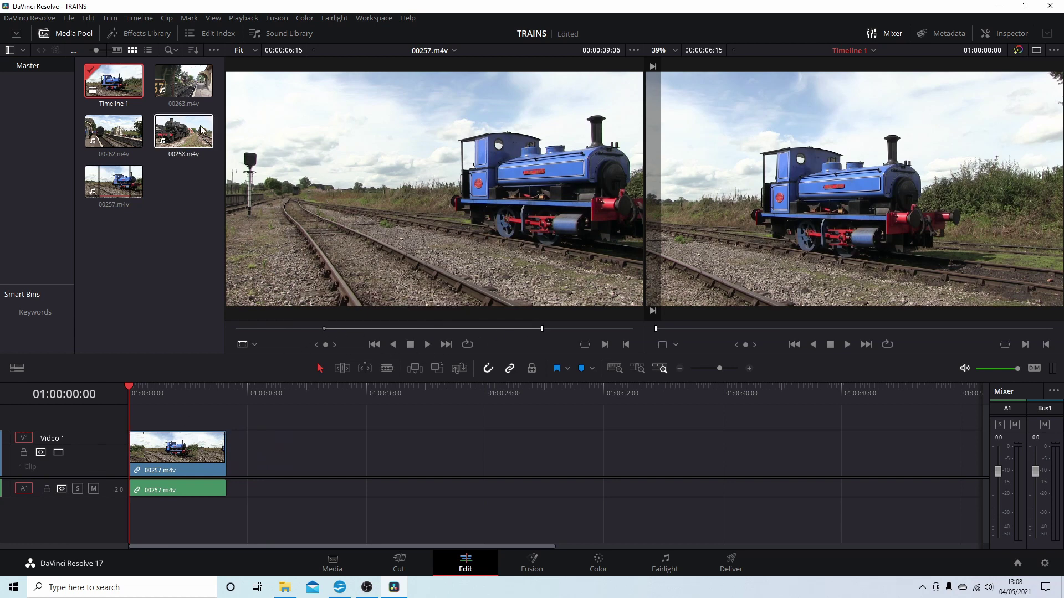
Load 00258.m4v in the source viewer and mark an in point at 00:00:04:11.
left_click(184, 131)
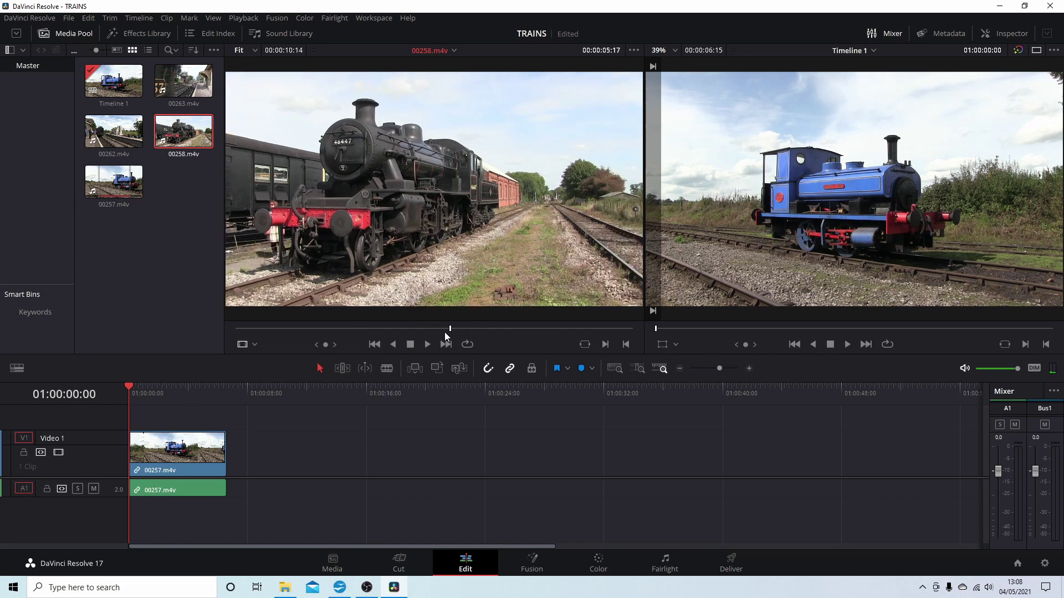
left_click_drag(446, 334, 326, 330)
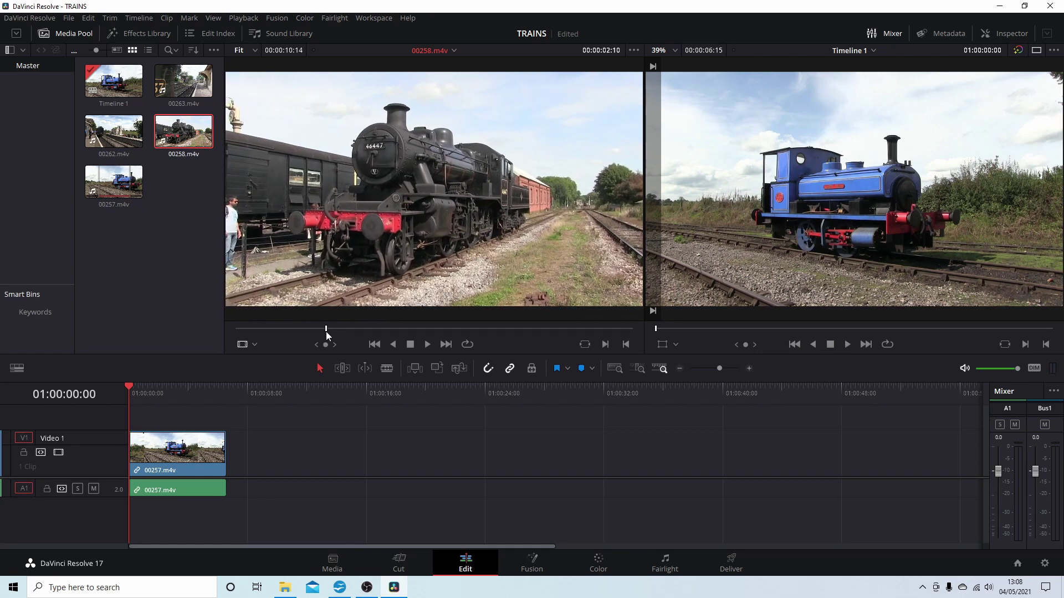
left_click_drag(327, 333, 403, 327)
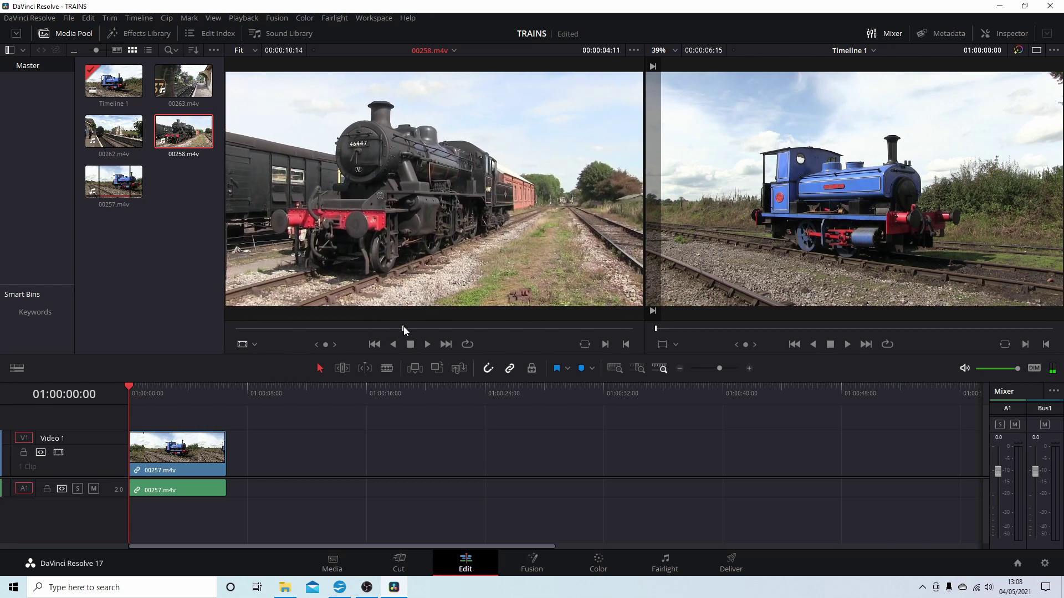
left_click(607, 346)
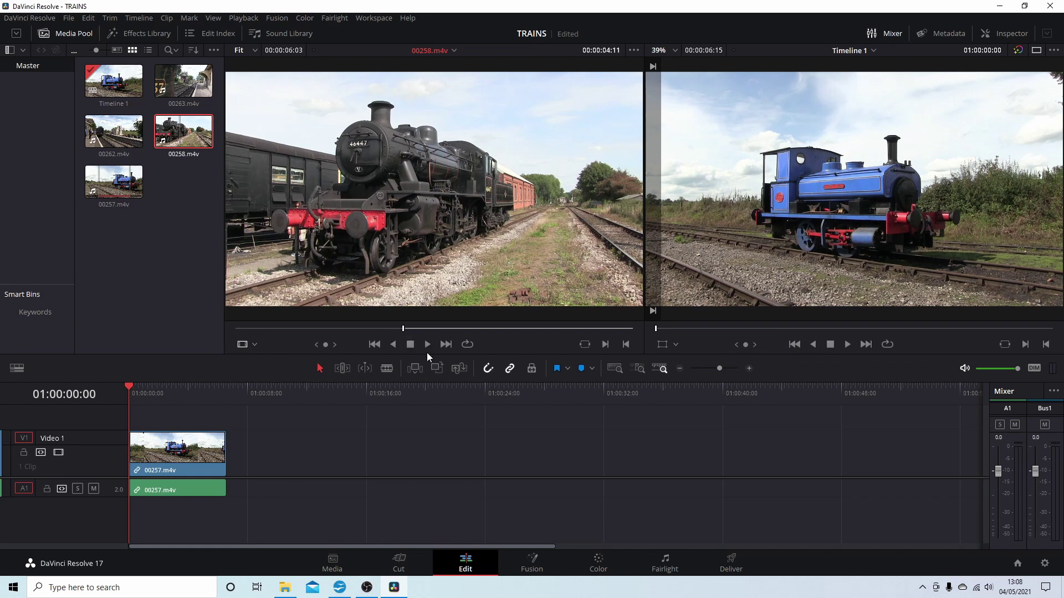
Mark an out point at 00:00:09:04 in 00258.m4v and place the section on Video 2, starting where the first clip ends.
left_click_drag(405, 329, 581, 329)
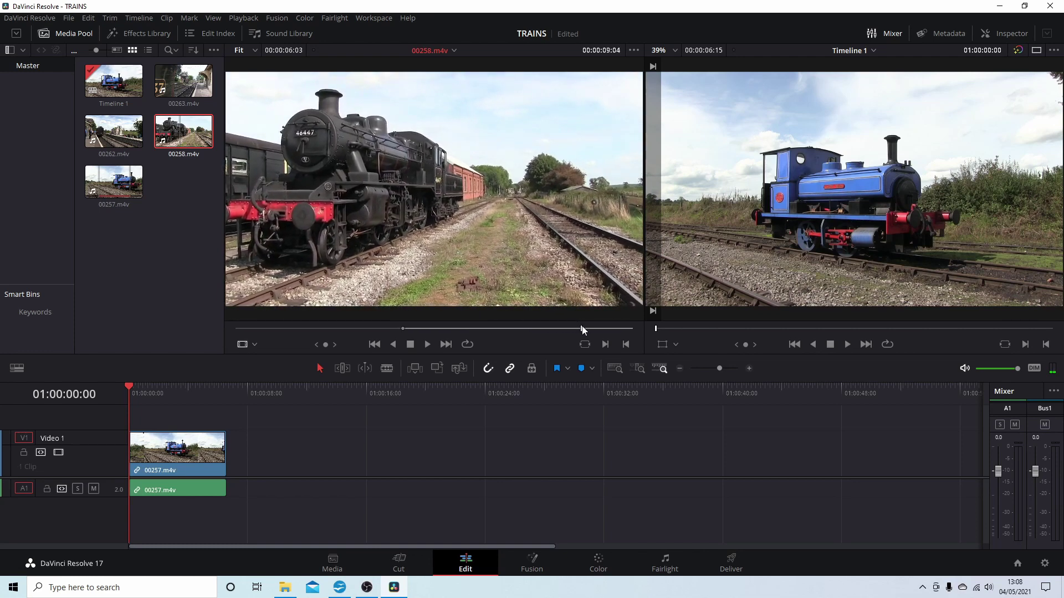
left_click(621, 347)
left_click_drag(438, 160, 234, 422)
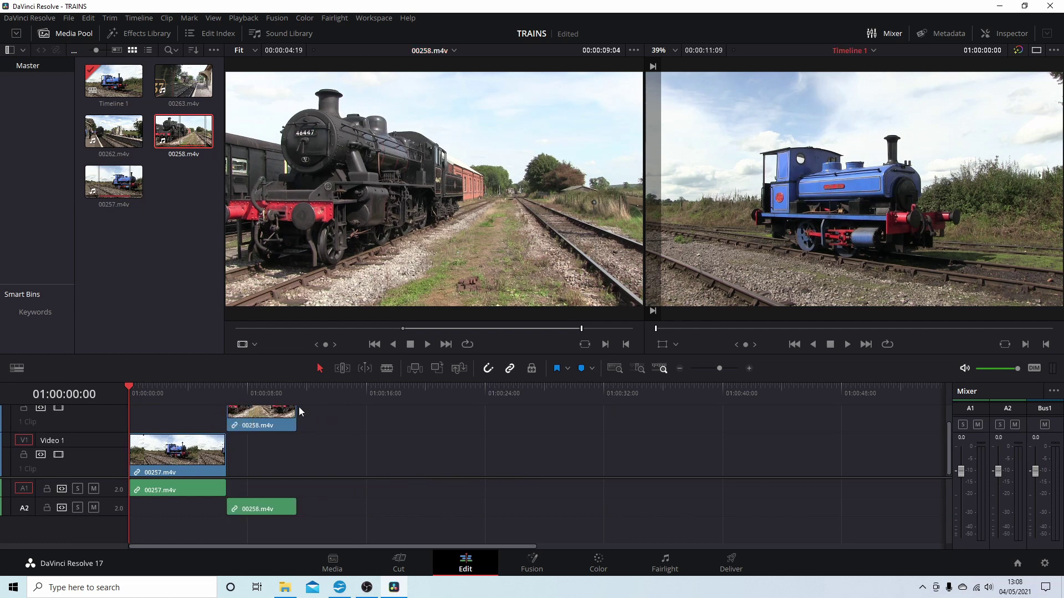
Extend the start of the 00258.m4v timeline clip by about one and a half seconds, keeping it directly after the first clip.
left_click(374, 345)
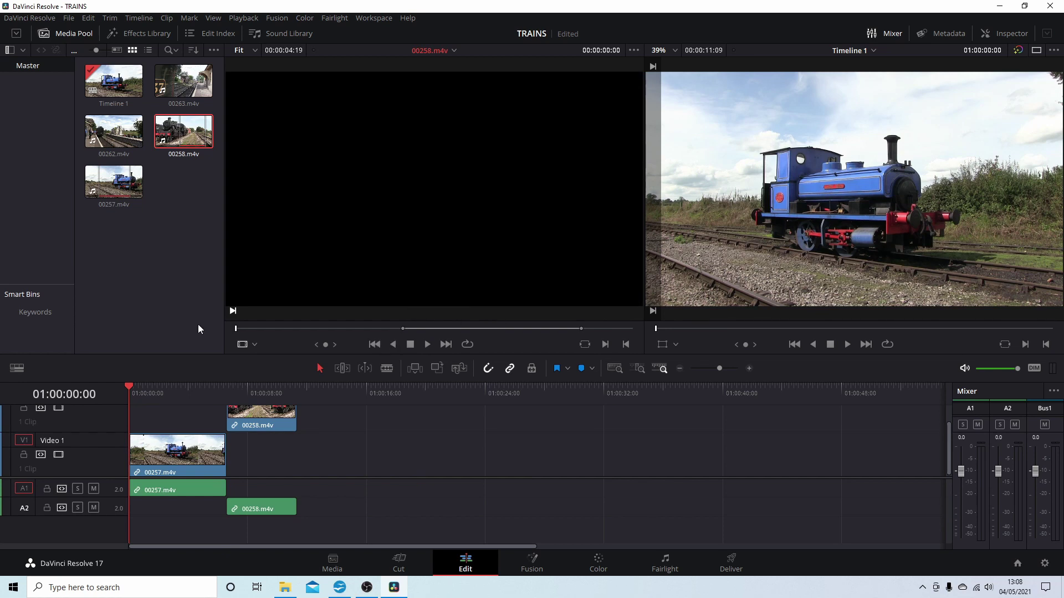
left_click_drag(238, 331, 403, 336)
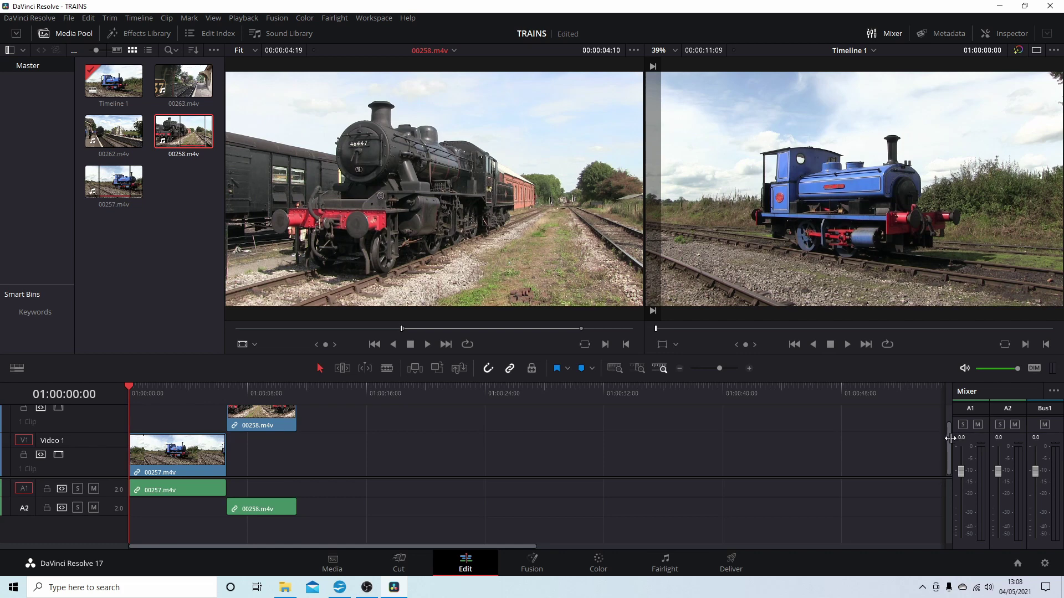
left_click_drag(950, 439, 955, 406)
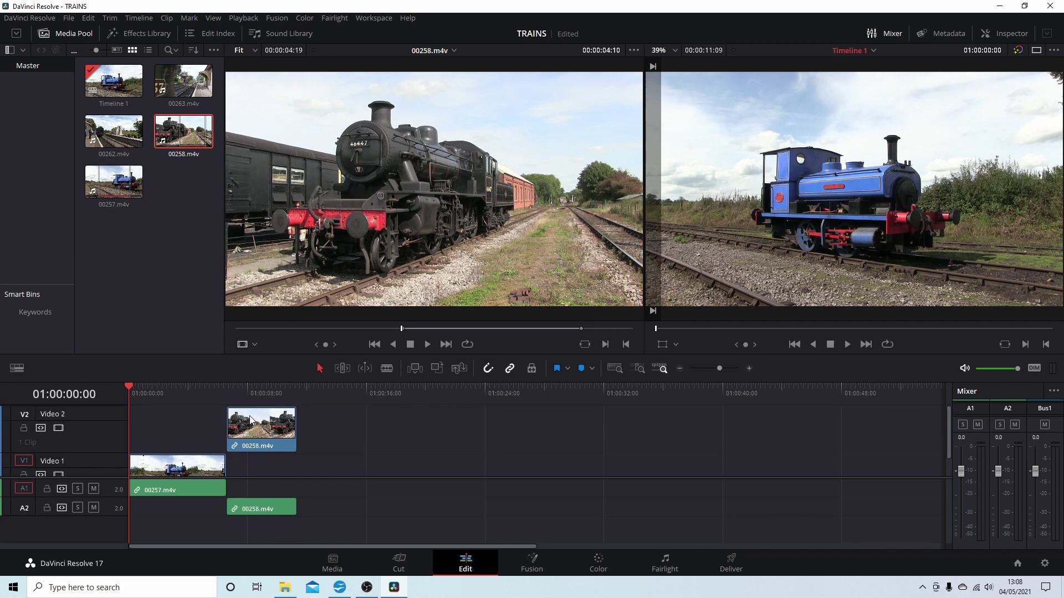
left_click_drag(224, 438, 246, 440)
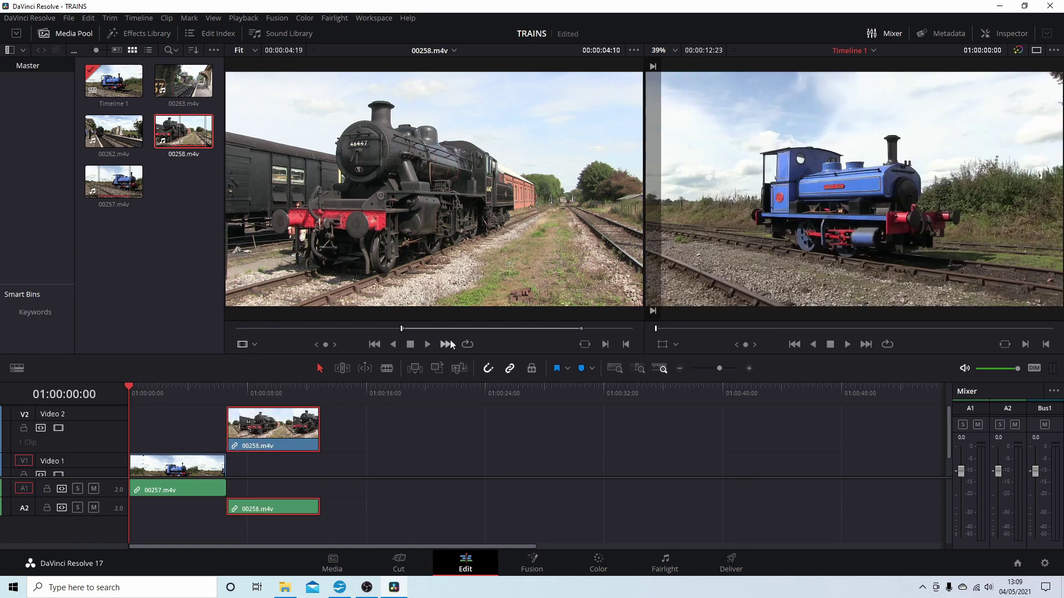
left_click(865, 344)
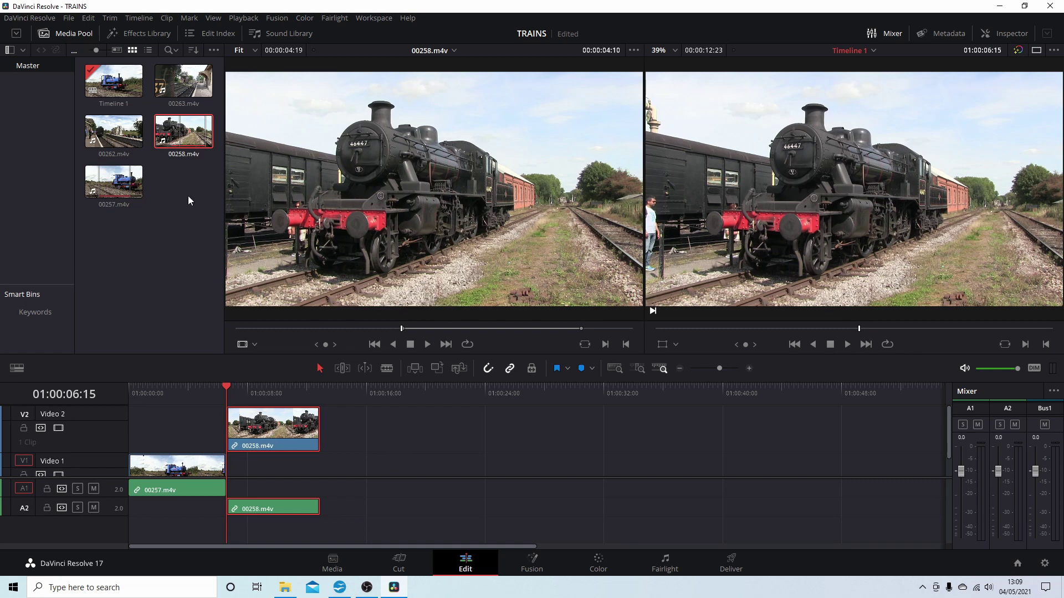
Load 00262.m4v in the source viewer and mark an in point at 00:00:23:14.
left_click(113, 139)
key("space")
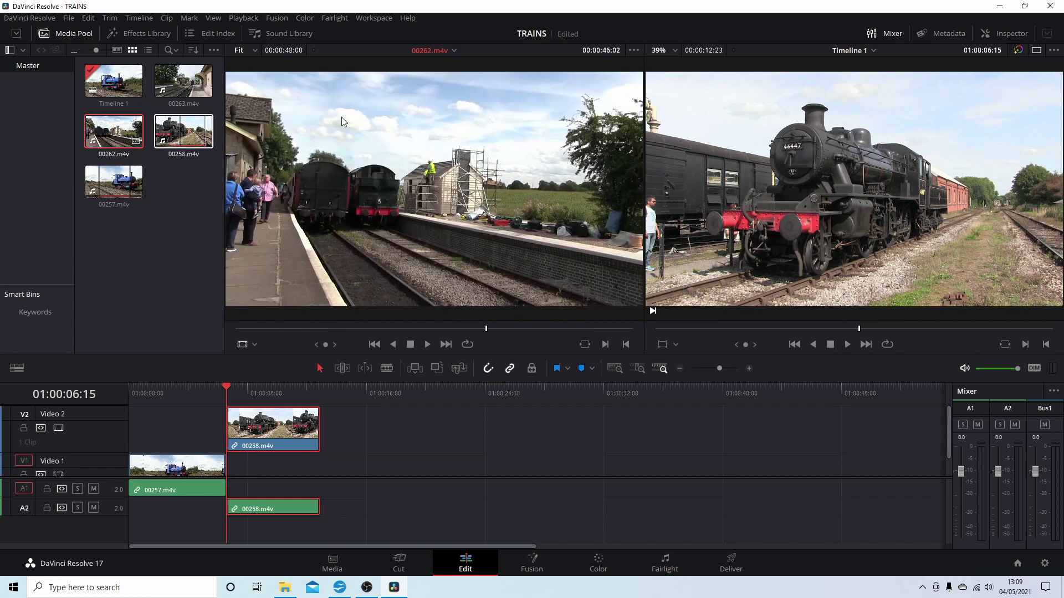
left_click(484, 330)
left_click_drag(485, 330, 431, 330)
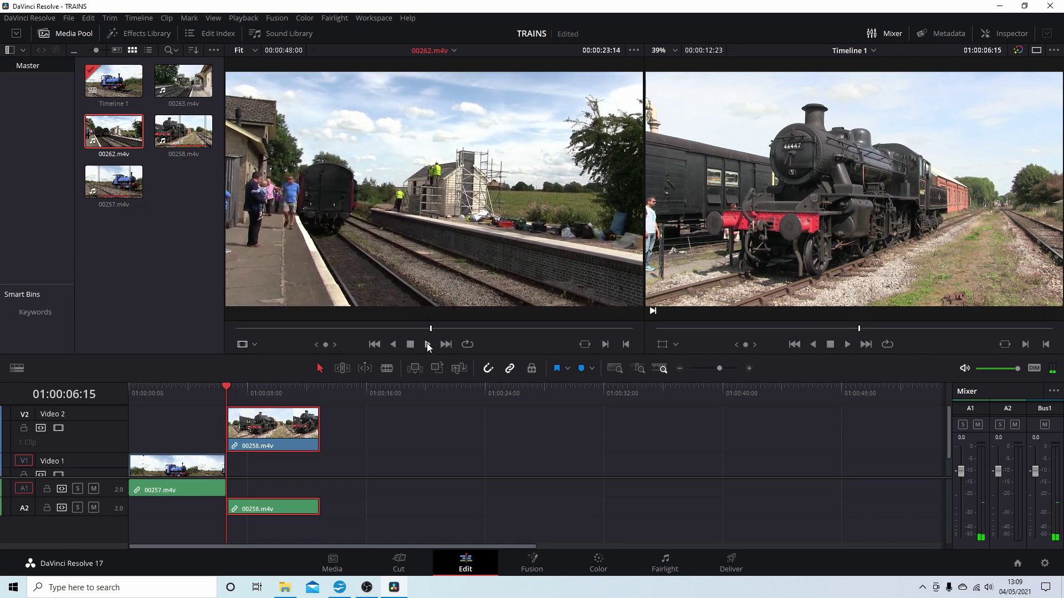
left_click(605, 347)
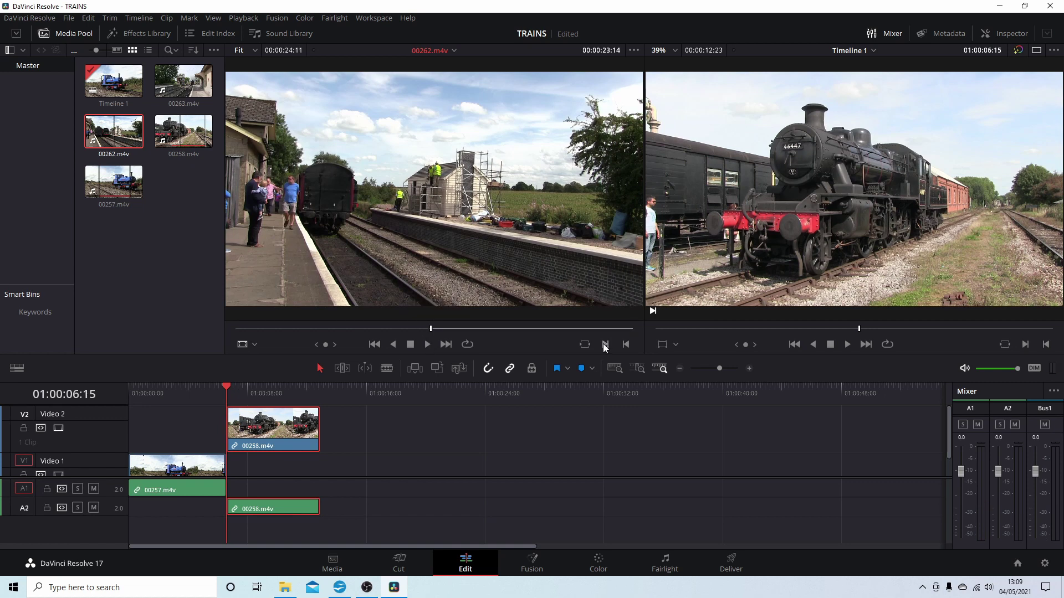
Mark an out point at 00:00:35:05 in 00262.m4v and place the section on Video 1, starting where the 00258.m4v clip ends.
left_click_drag(432, 331, 527, 330)
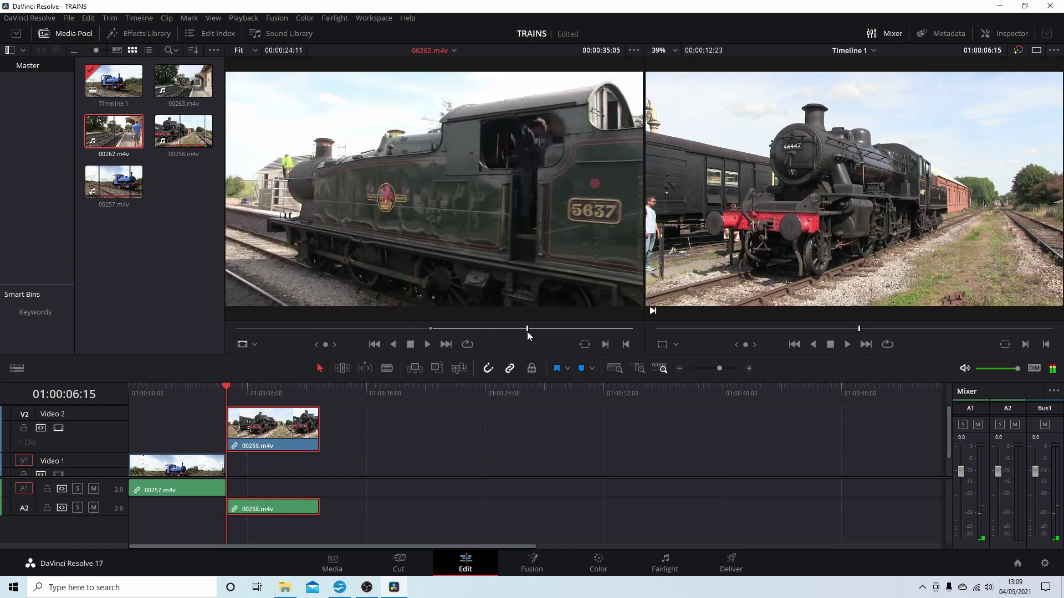
left_click(626, 344)
left_click_drag(463, 183, 363, 463)
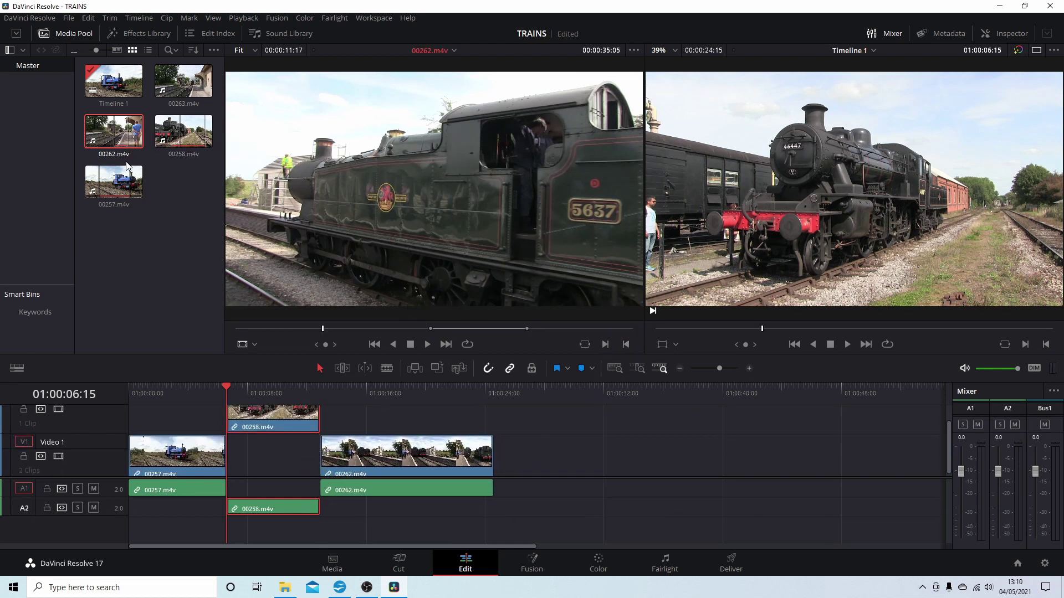
Load 00263.m4v in the source viewer and mark an in point at 00:01:00:21.
left_click(179, 95)
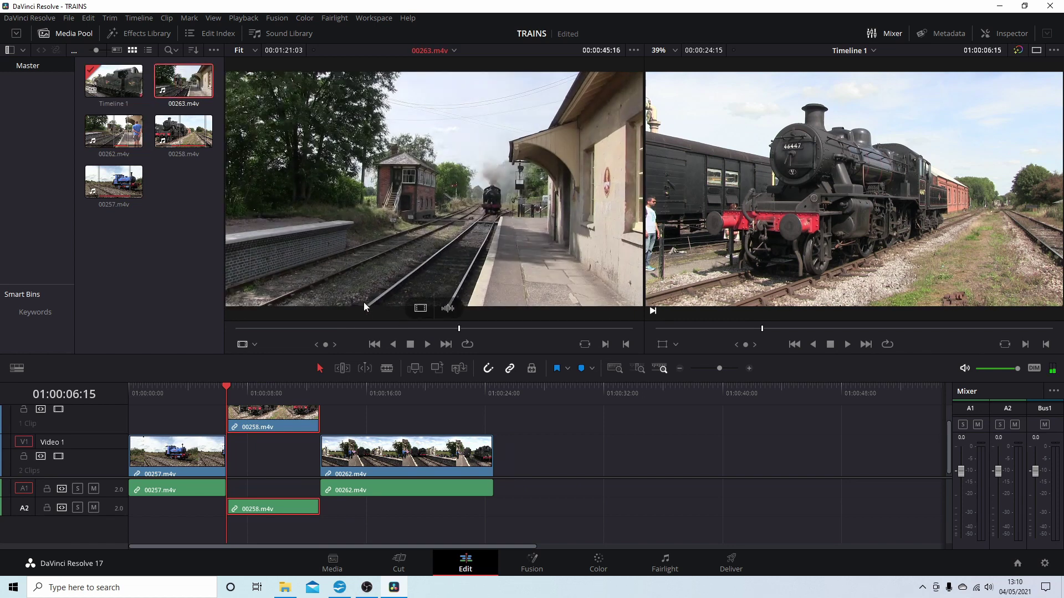
left_click_drag(460, 330, 534, 331)
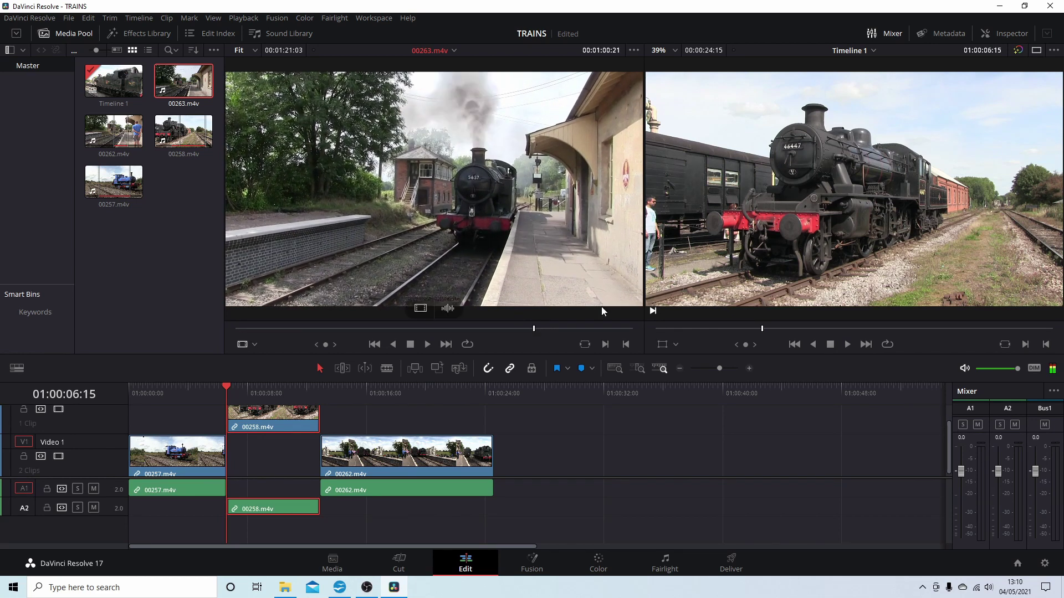
left_click(605, 345)
Mark an out point at 00:01:13:01 in 00263.m4v and place the section on Video 2, starting where the 00262.m4v clip ends.
left_click_drag(534, 330, 594, 343)
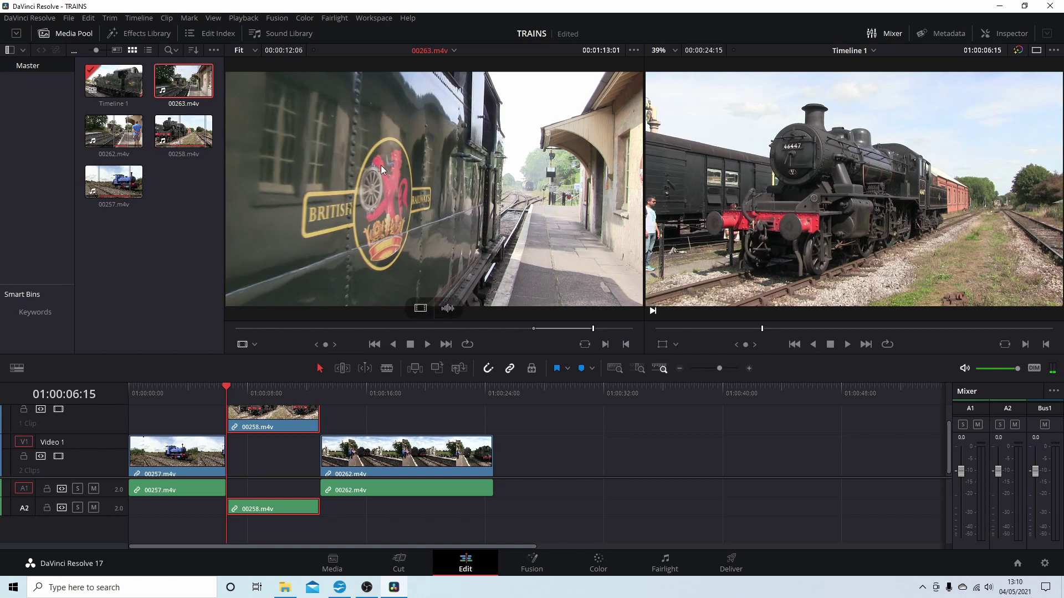
left_click_drag(381, 165, 490, 424)
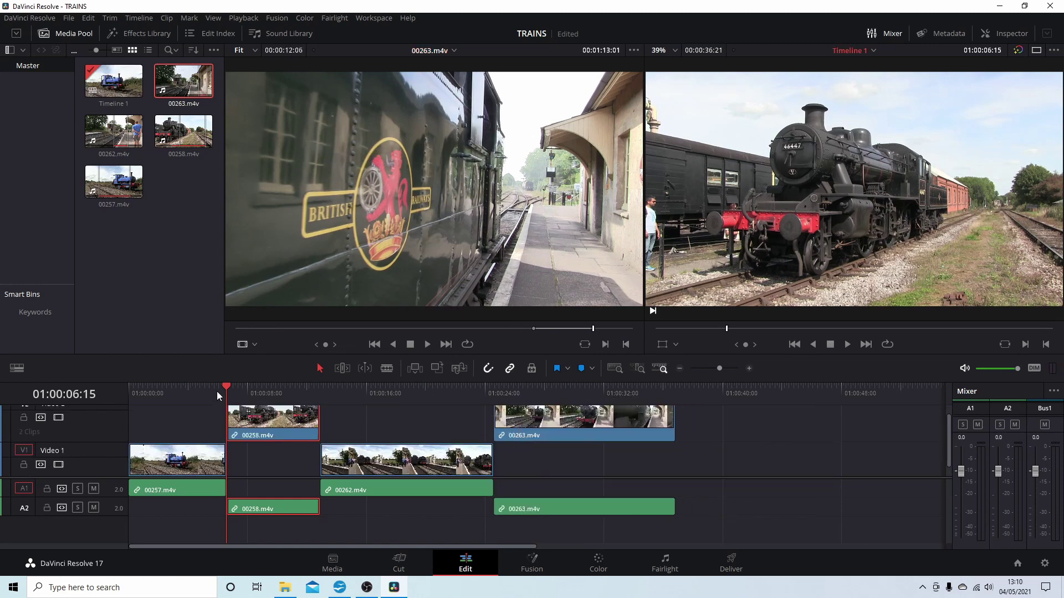
Play the assembled timeline from the beginning to check the clip transitions, stopping during the 00262.m4v clip.
left_click(796, 345)
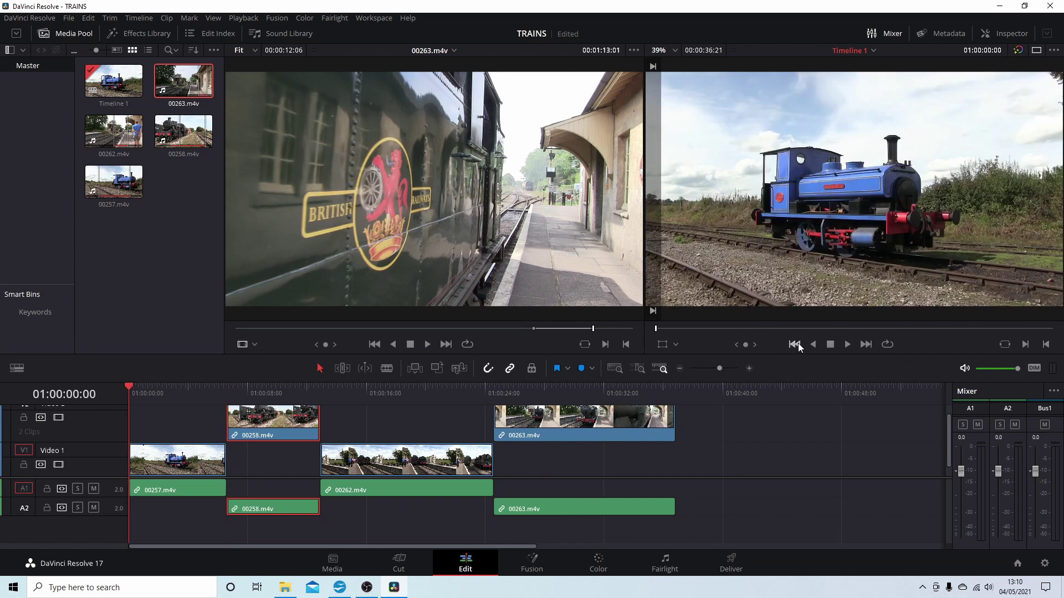
left_click(847, 345)
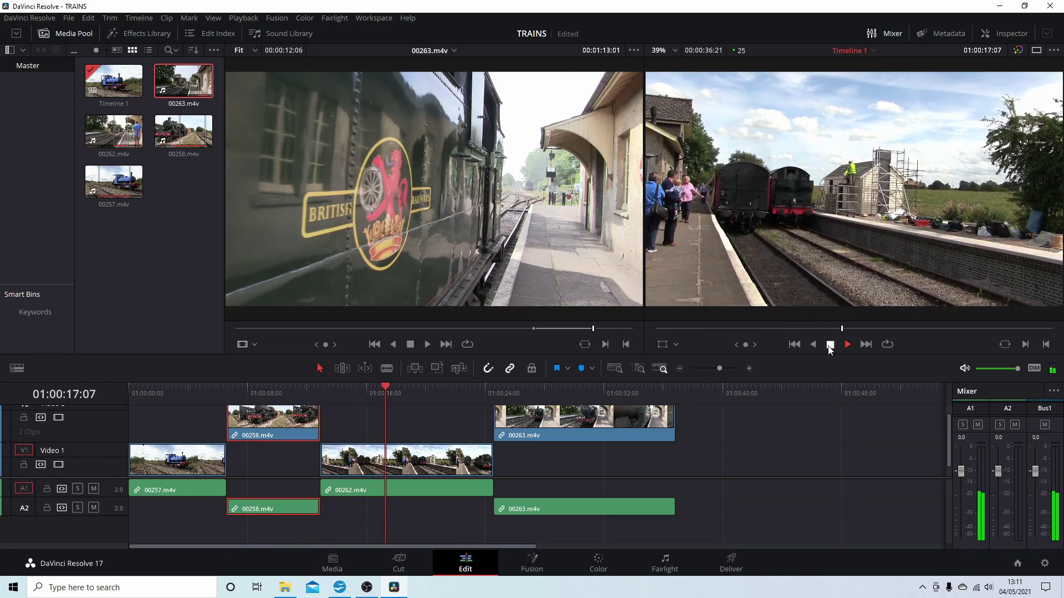
key("space")
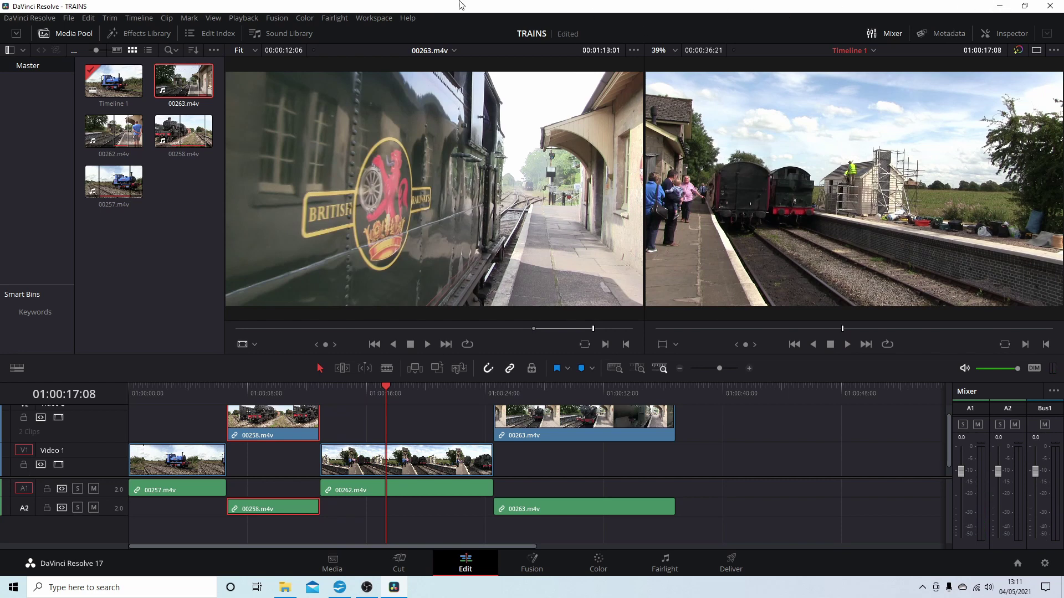
Switch to the Cut page and start a Quick Export of the timeline with the H.264 preset.
left_click(298, 69)
left_click(402, 570)
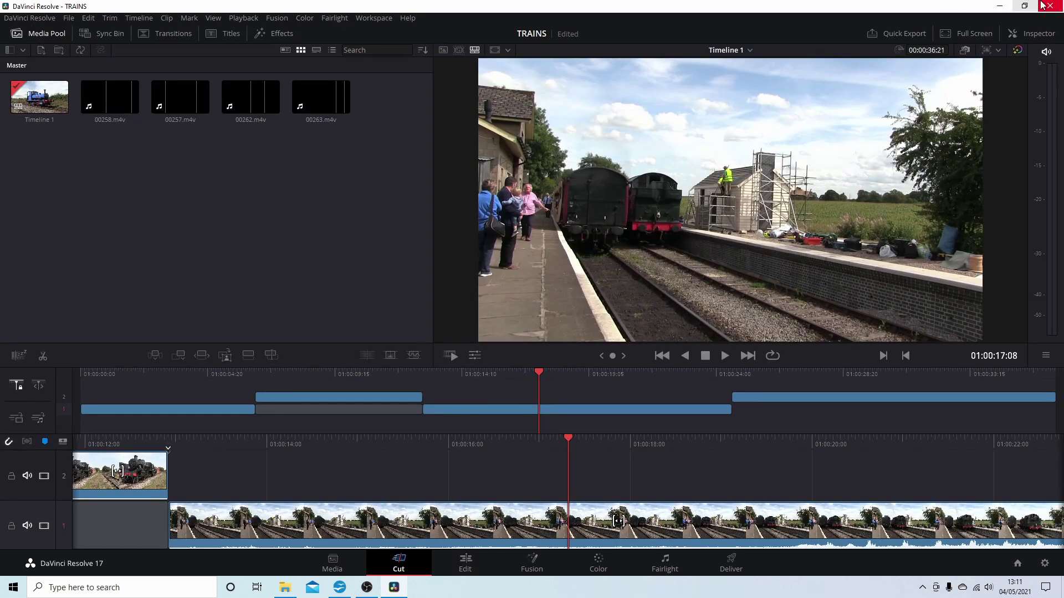
left_click(894, 34)
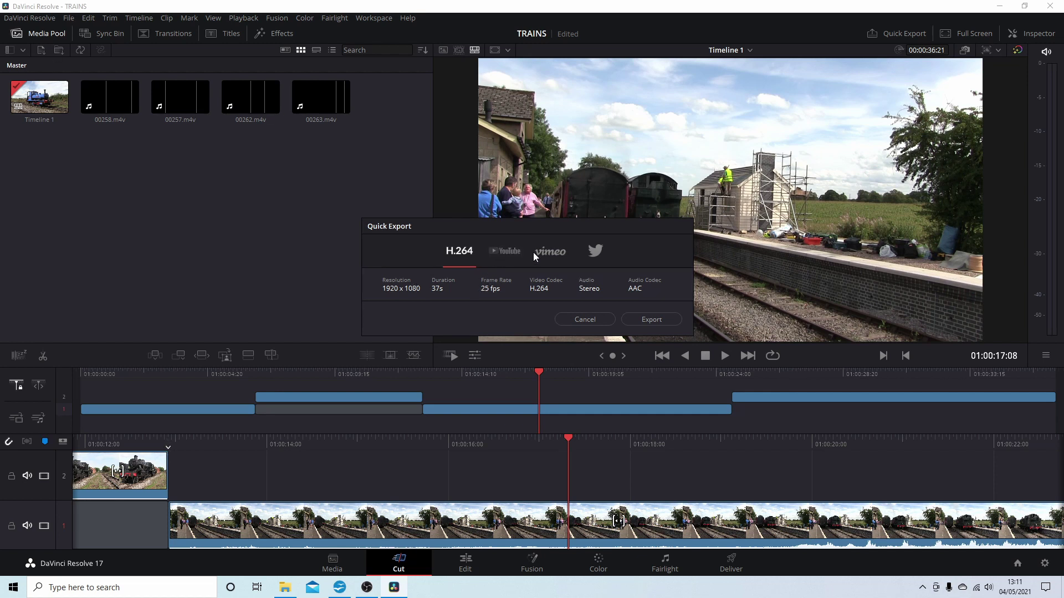
left_click(652, 320)
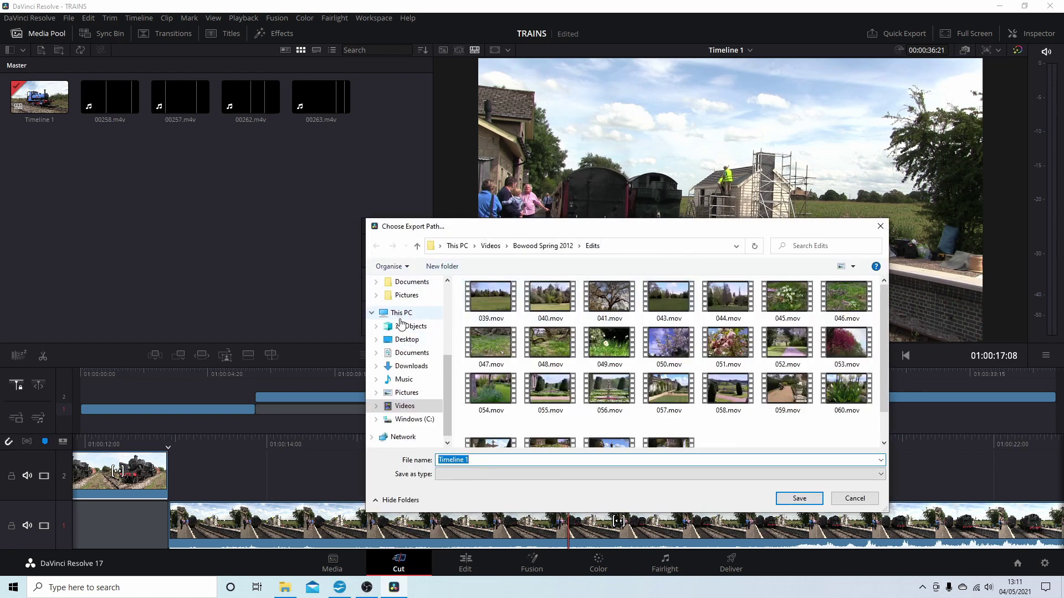
Choose the Desktop as the export location, name the file TRAINS and render the video.
left_click(407, 340)
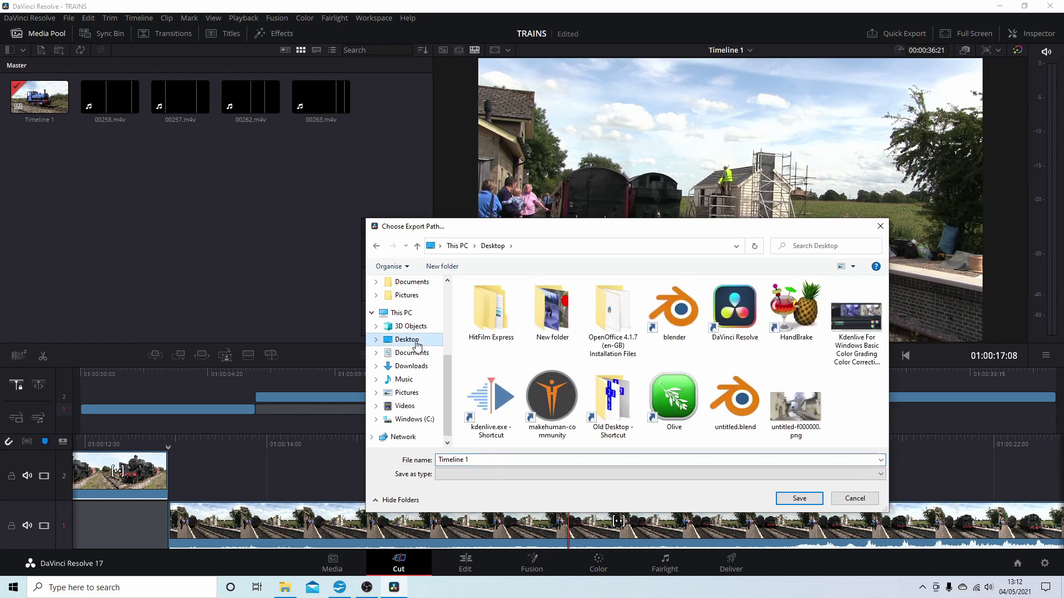
left_click_drag(468, 460, 438, 461)
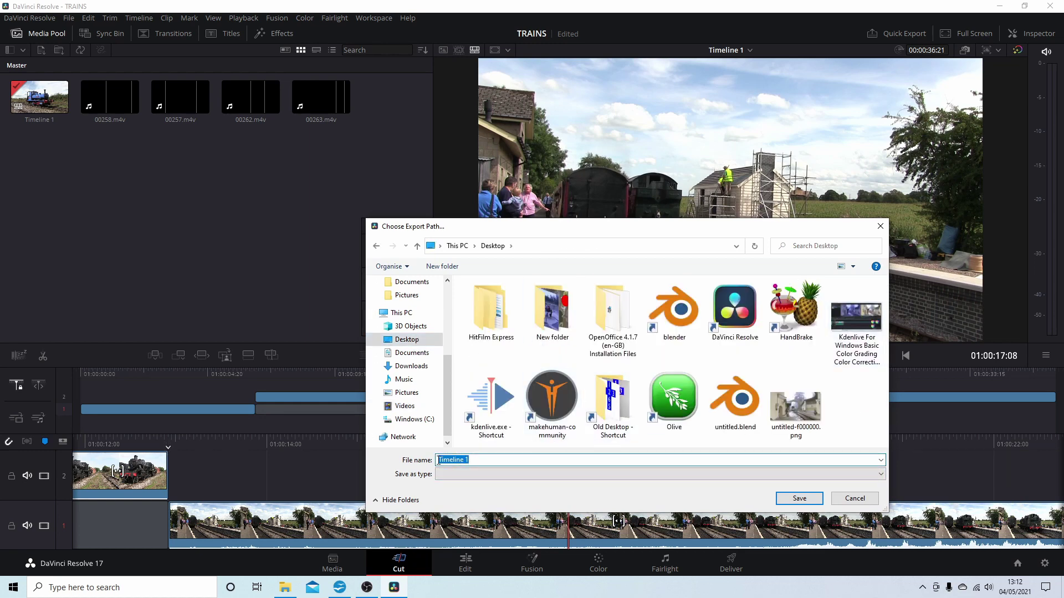
key("BackSpace")
type("TRAINS")
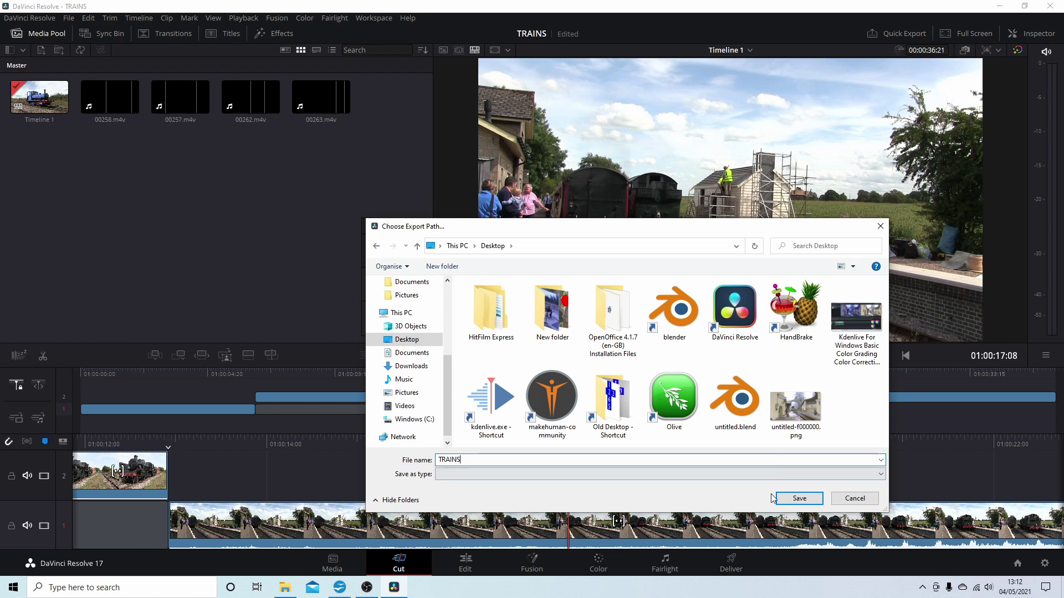
left_click(797, 501)
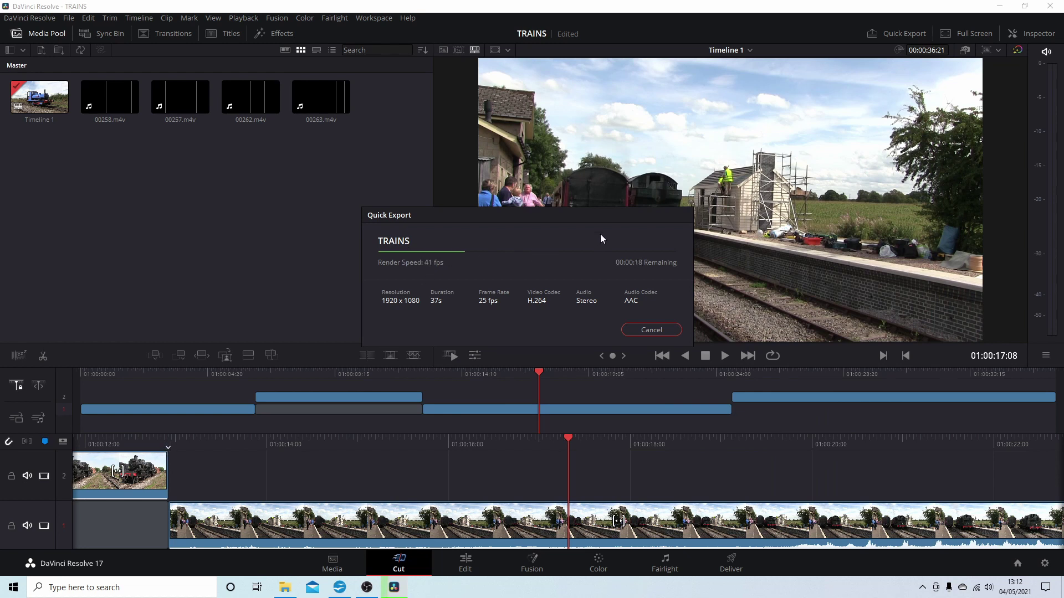
key("Escape")
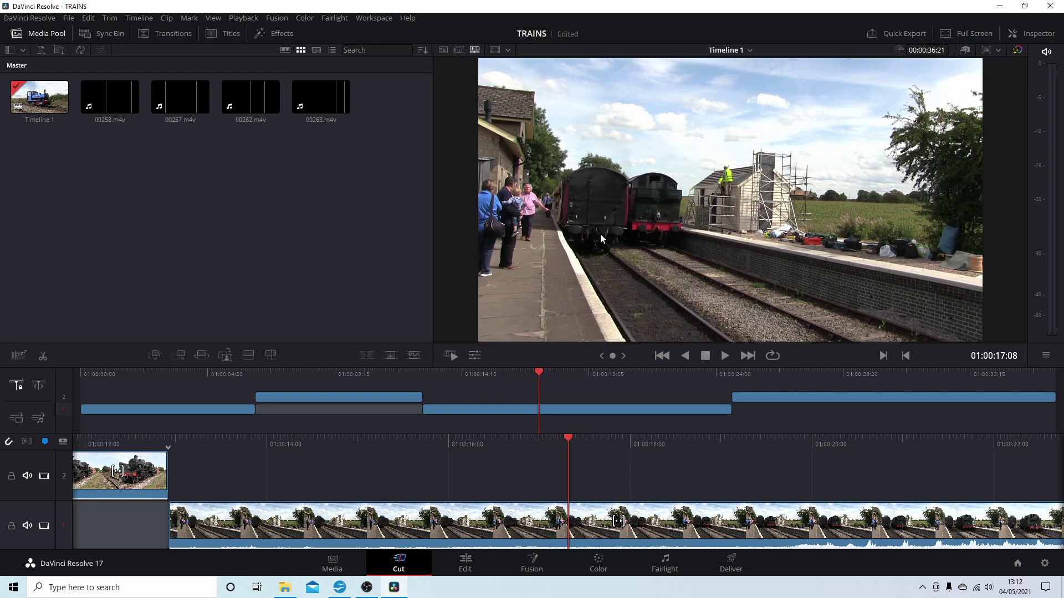